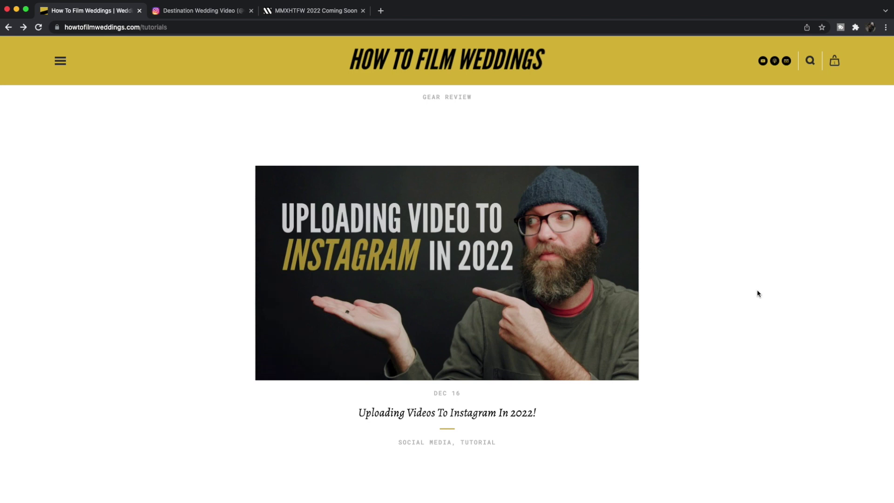
# Switch to the Instagram 'Destination Wedding Video' profile browser tab
pyautogui.click(210, 11)
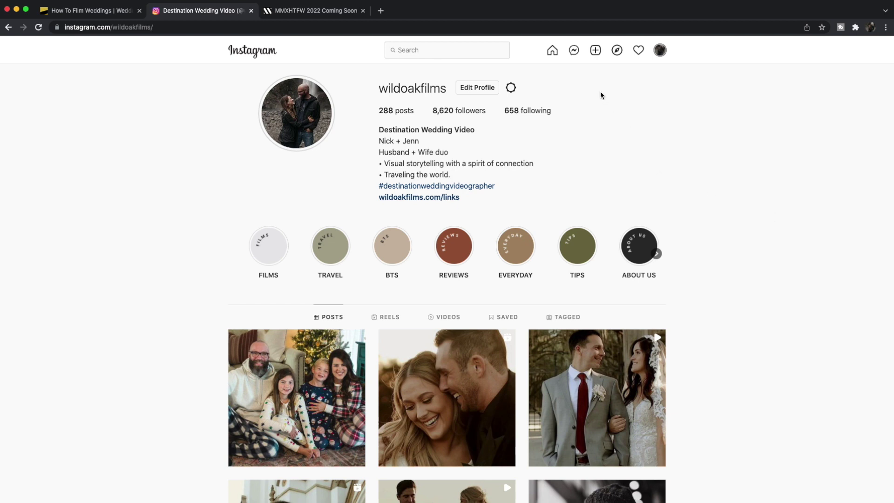
# Start a new post with MJ and Jasmine - IG.mp4 from Seagate > 10.9 MJ & Jasmine > Digital
pyautogui.click(595, 51)
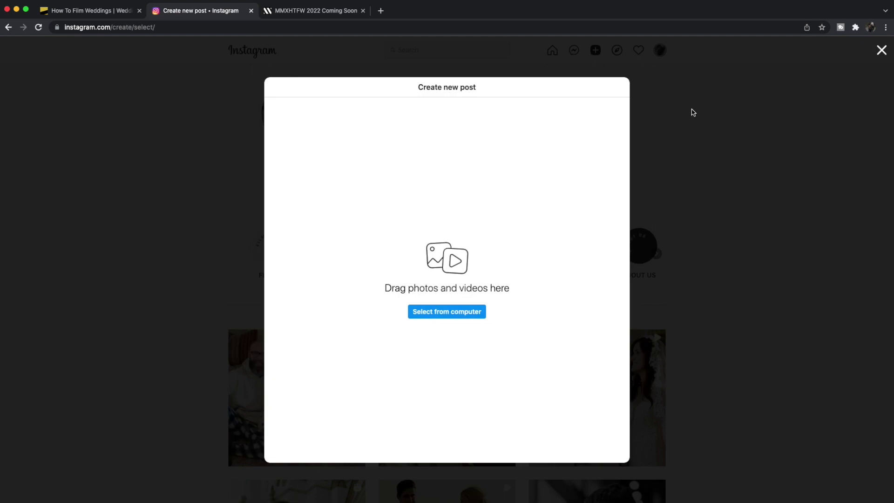
pyautogui.click(446, 312)
pyautogui.click(187, 196)
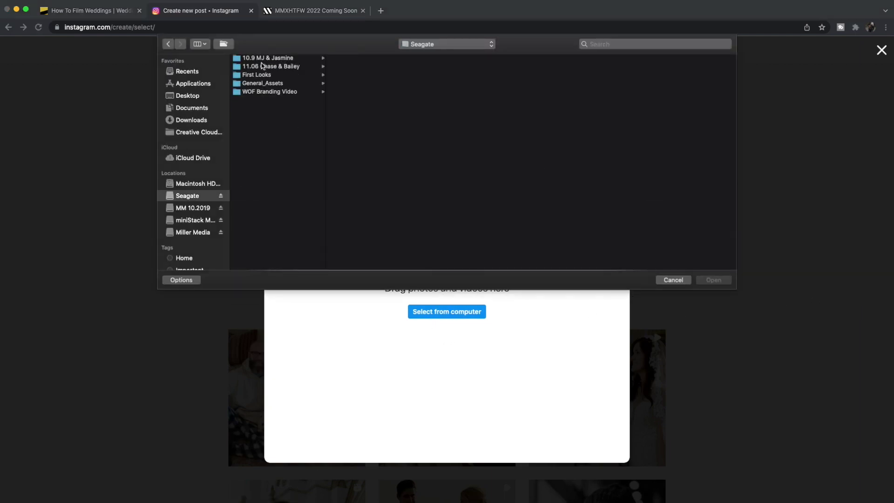
pyautogui.click(263, 61)
pyautogui.click(361, 75)
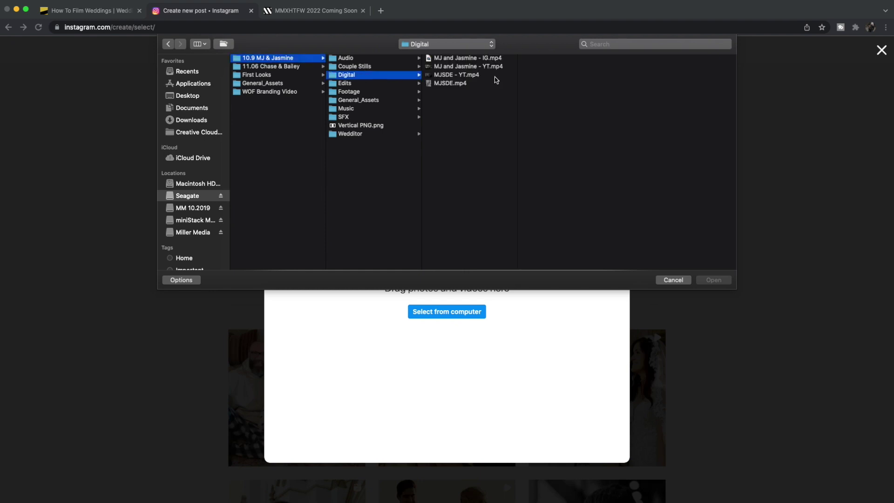
pyautogui.click(485, 59)
pyautogui.click(718, 281)
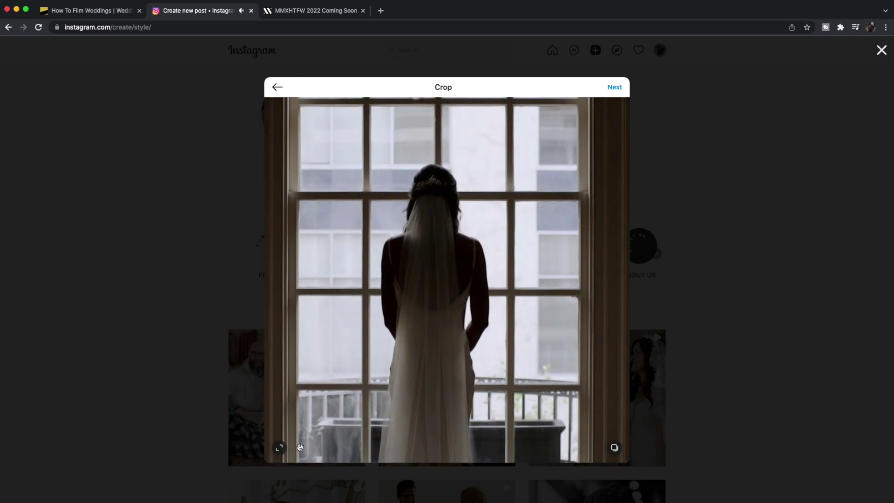
# Try a 9:16 crop, then keep the Original aspect ratio and advance to the Edit step
pyautogui.click(280, 448)
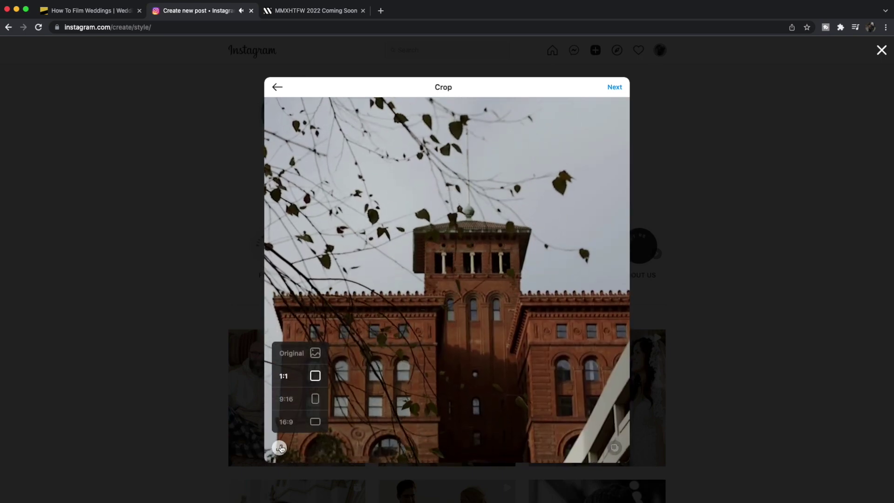
pyautogui.click(300, 403)
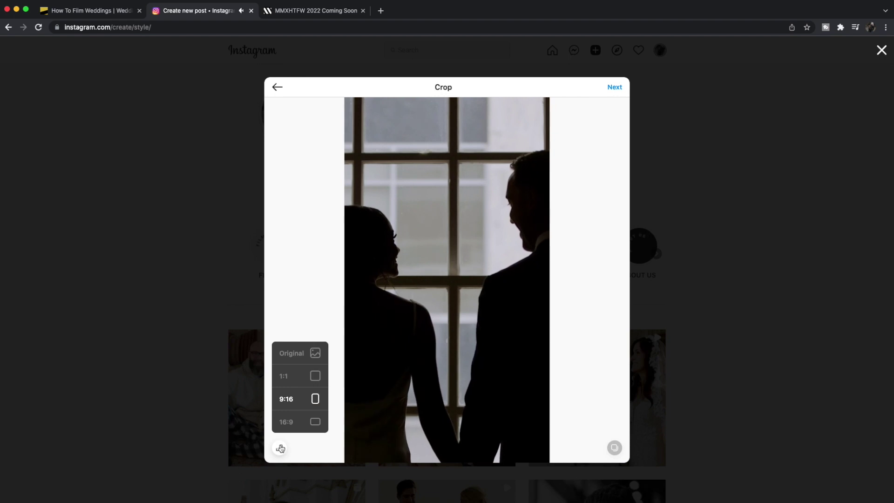
pyautogui.click(292, 353)
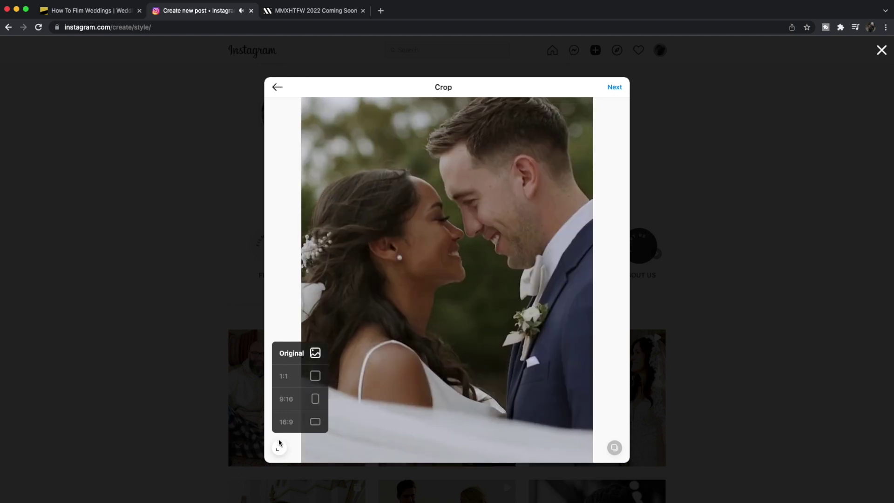
pyautogui.click(614, 87)
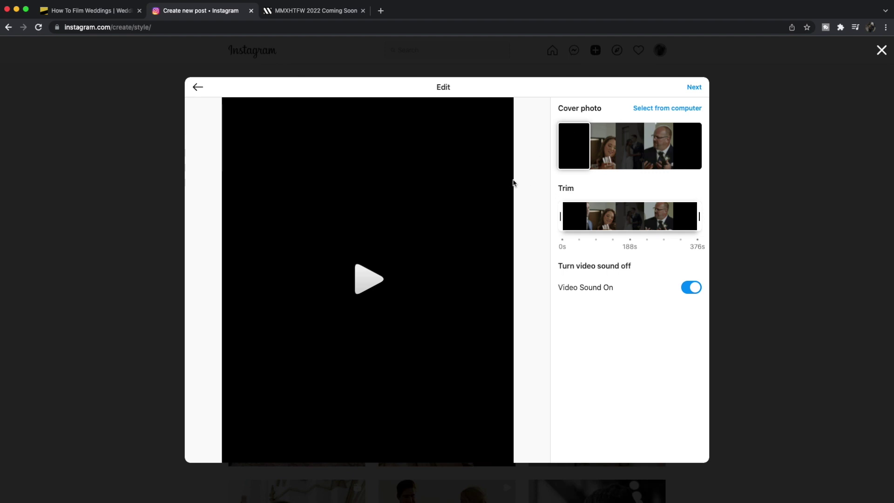
# Use Desktop's 001.jpg as the video's cover photo and advance to the caption step
pyautogui.click(666, 110)
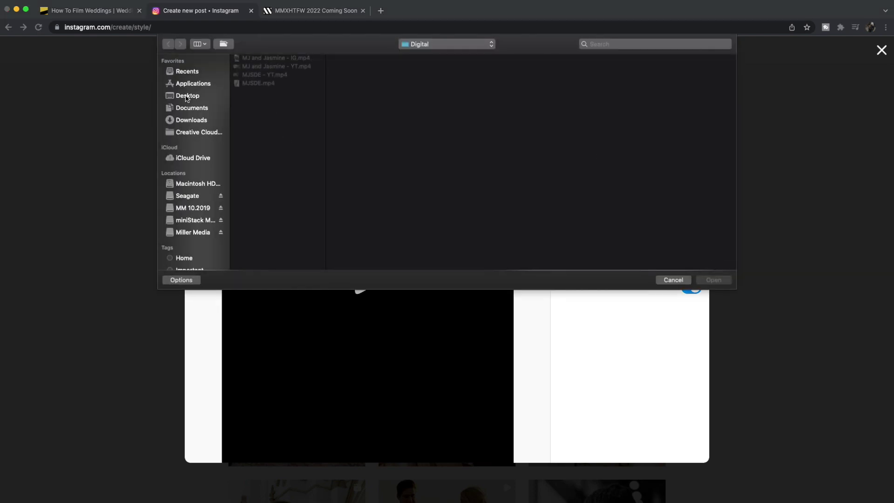
pyautogui.click(187, 96)
pyautogui.click(258, 58)
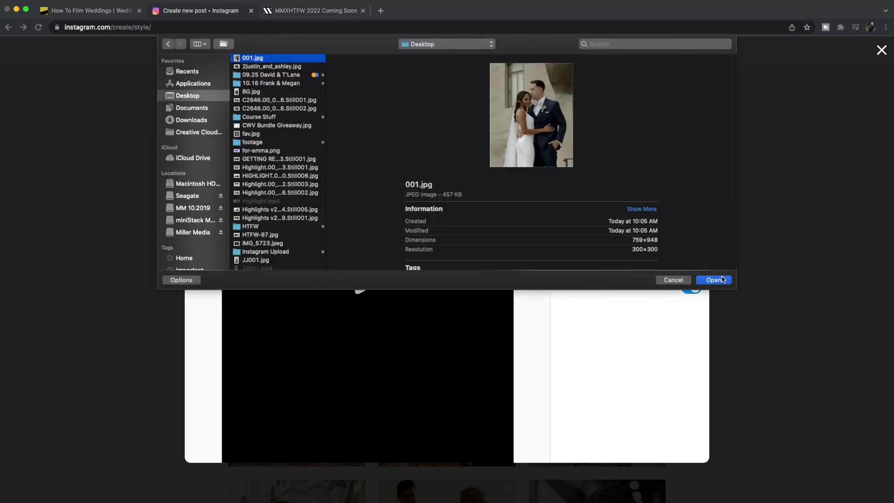
pyautogui.click(715, 280)
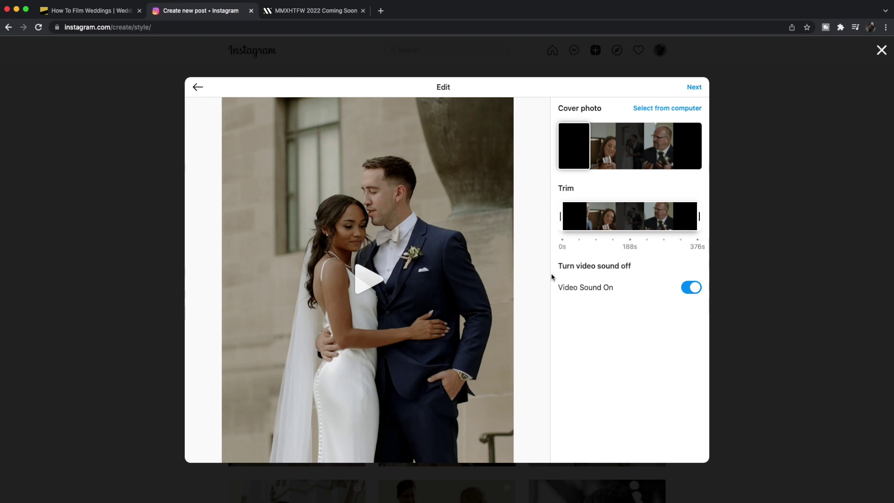
pyautogui.click(694, 88)
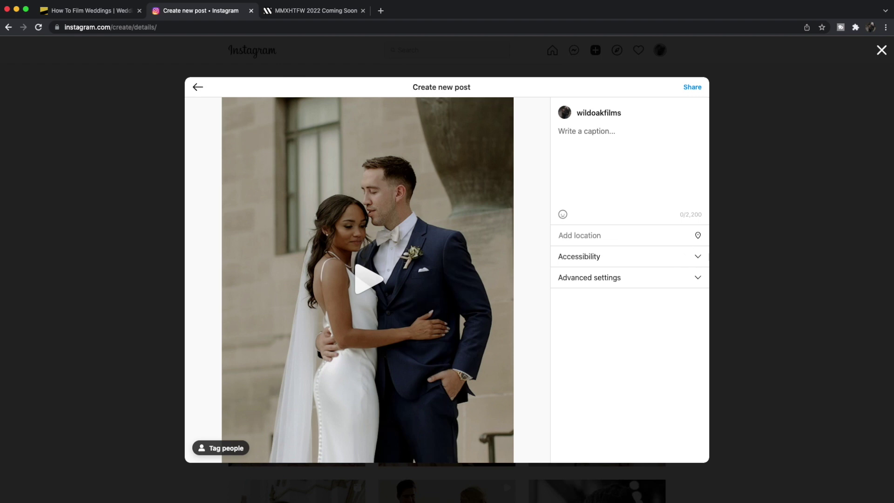
# Paste the prepared 997-character Kansas City Club wedding caption and scroll through it
pyautogui.click(557, 134)
pyautogui.press('super+v')
pyautogui.scroll(5, 619, 144)
pyautogui.scroll(4, 620, 144)
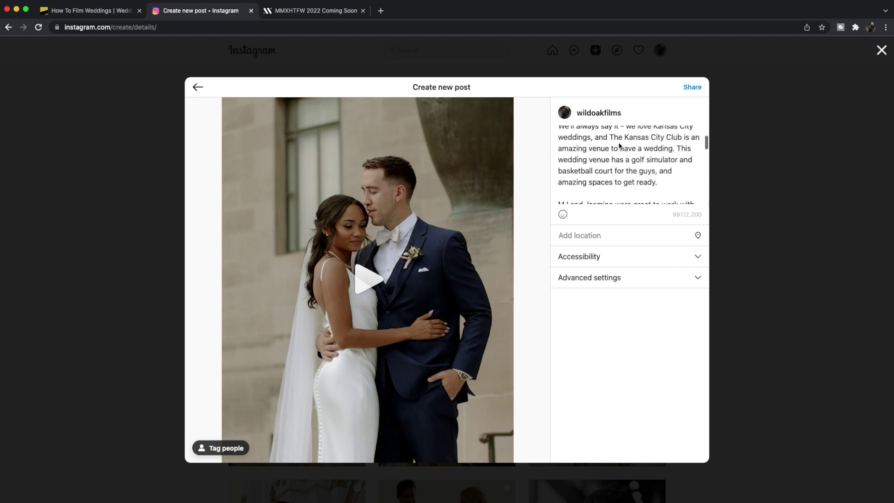
pyautogui.scroll(-4, 619, 144)
pyautogui.scroll(4, 601, 154)
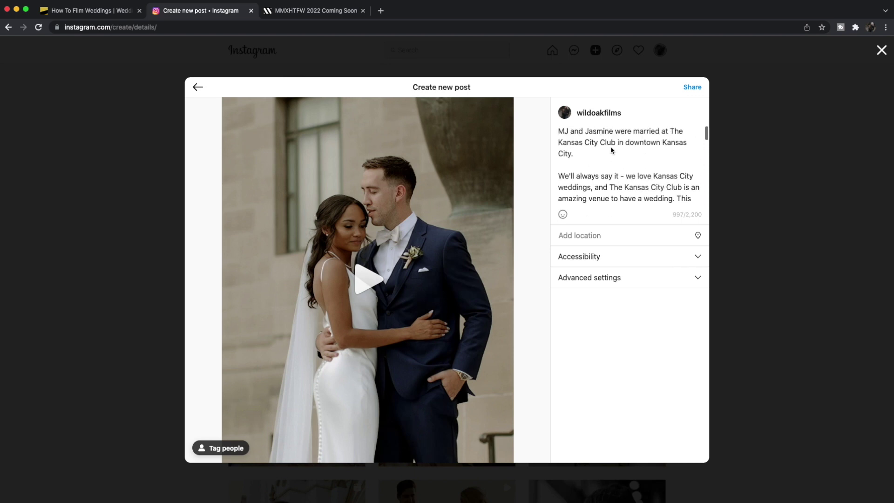
pyautogui.scroll(-5, 603, 164)
pyautogui.scroll(-5, 605, 164)
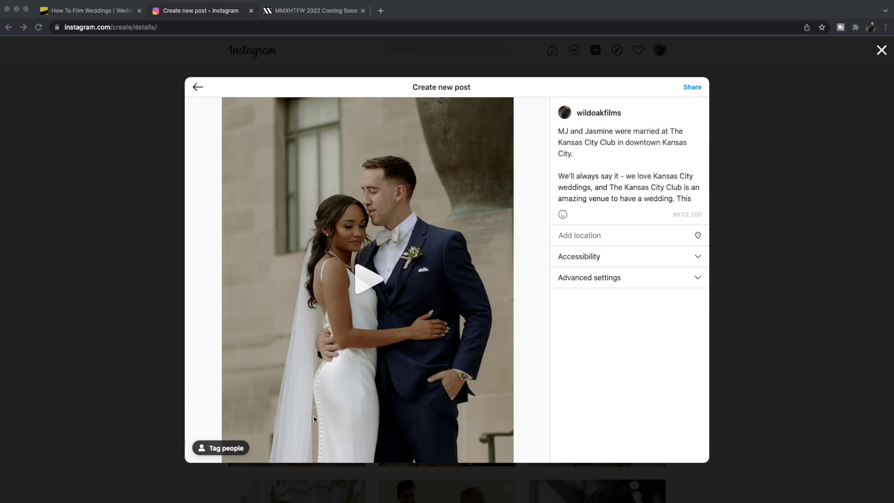
# Tag the groom, the bride and the event planning company's account on the video
pyautogui.click(224, 450)
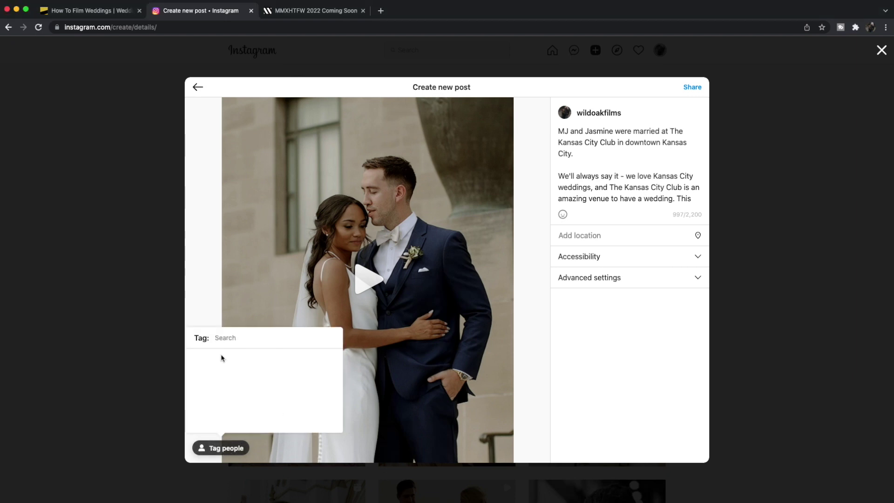
pyautogui.write('mj')
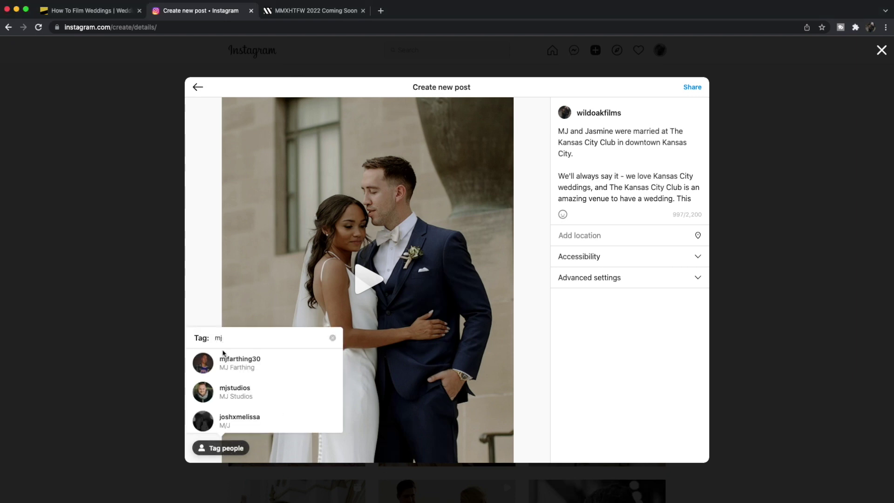
pyautogui.click(261, 300)
pyautogui.click(327, 341)
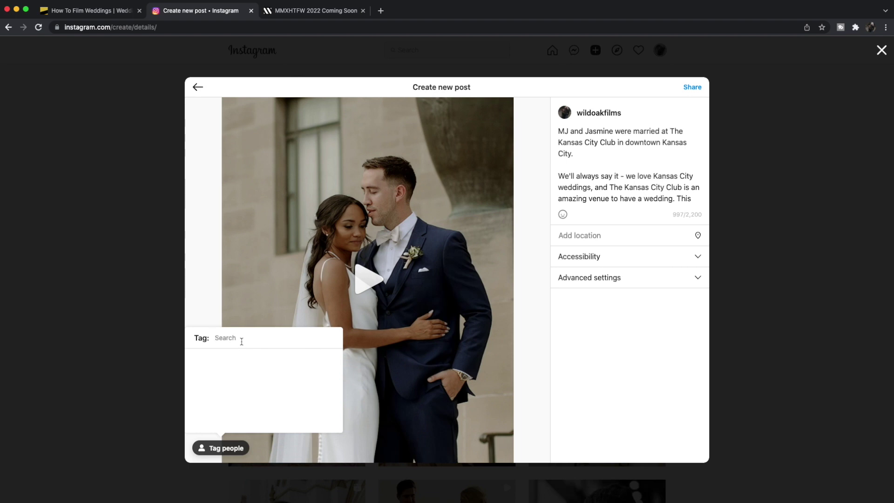
pyautogui.write('jaz')
pyautogui.click(238, 367)
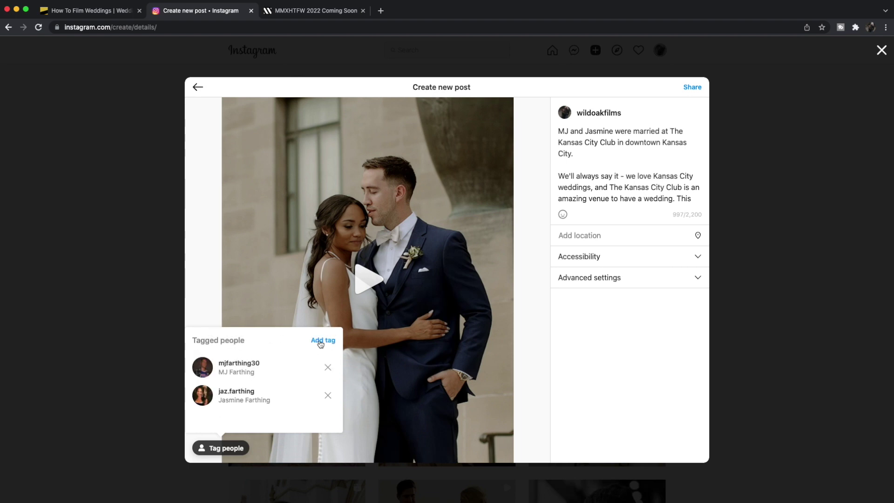
pyautogui.click(323, 341)
pyautogui.write('tr')
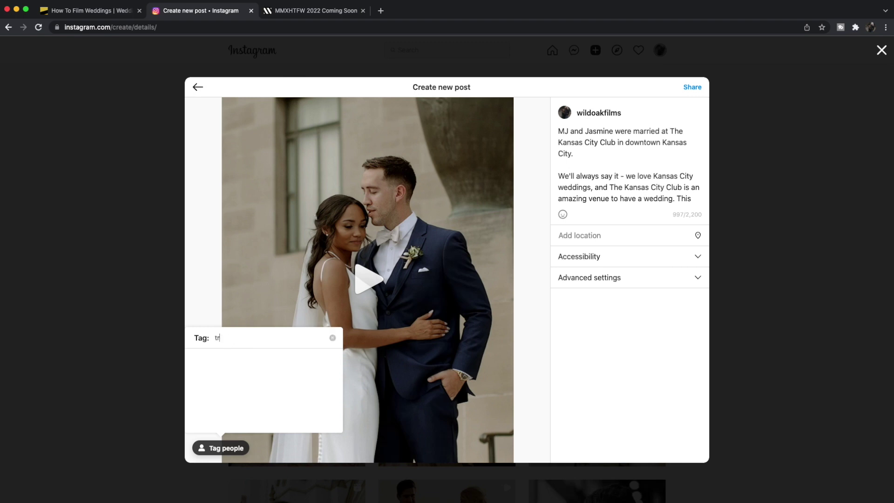
pyautogui.write('i')
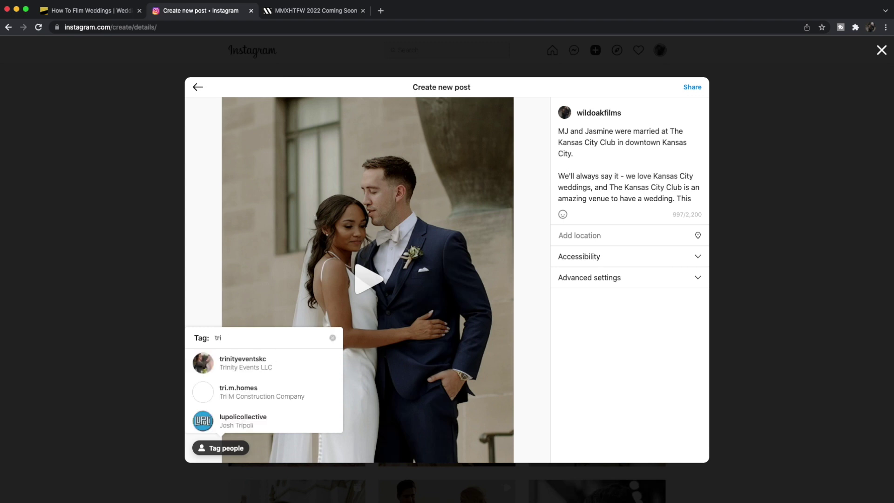
pyautogui.click(239, 362)
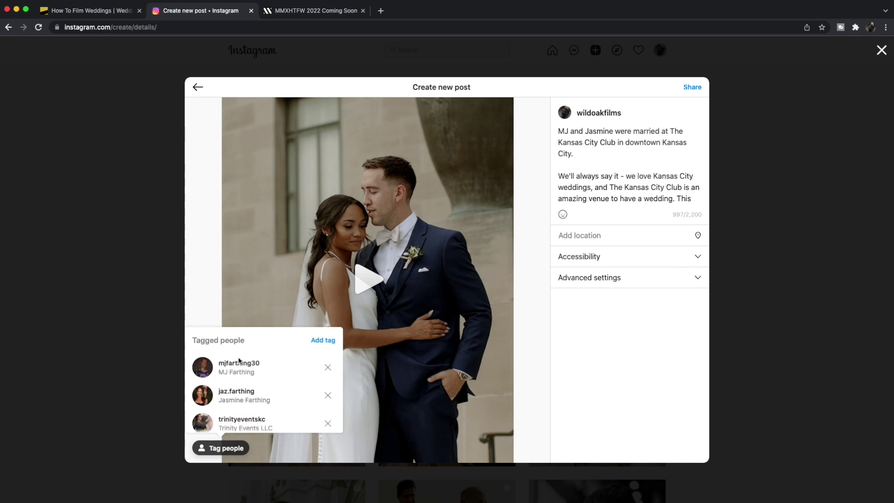
# Search for a fourth account to tag, then clear the unfinished search and close the panel
pyautogui.click(325, 341)
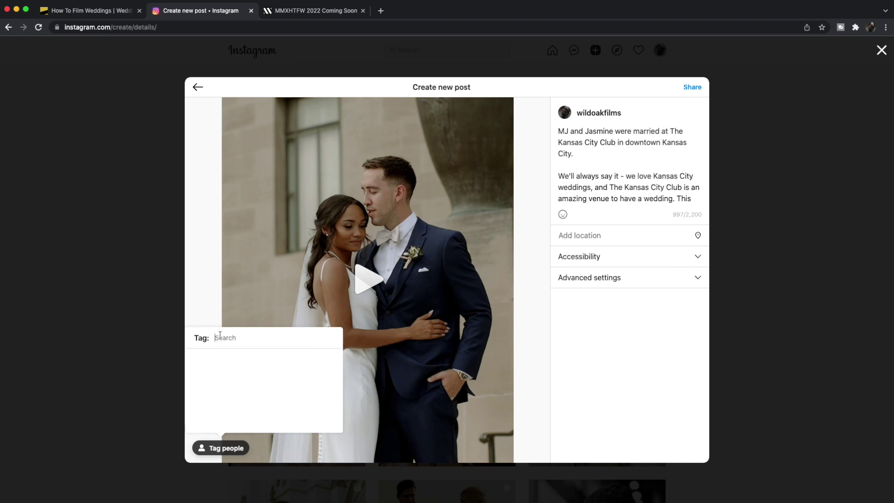
pyautogui.write('miriam')
pyautogui.scroll(-1, 257, 373)
pyautogui.scroll(-2, 257, 372)
pyautogui.scroll(4, 253, 368)
pyautogui.moveTo(238, 339); pyautogui.dragTo(216, 343)
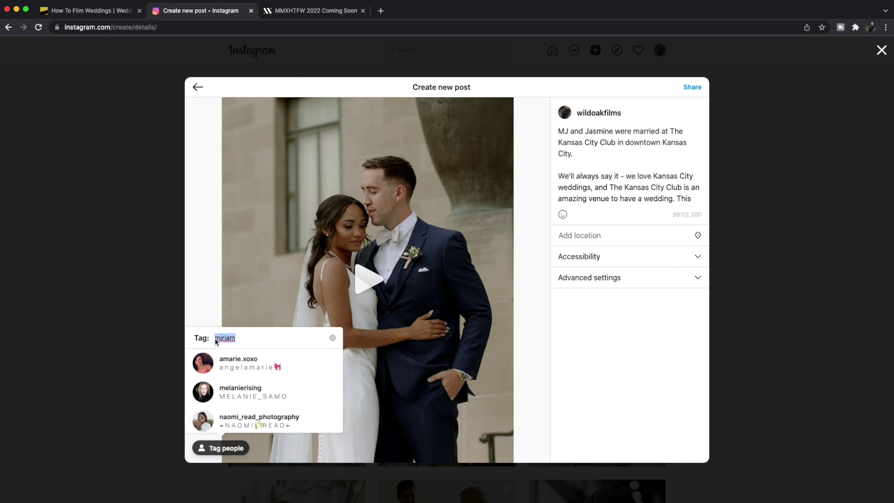
pyautogui.press('Right')
pyautogui.write('sa')
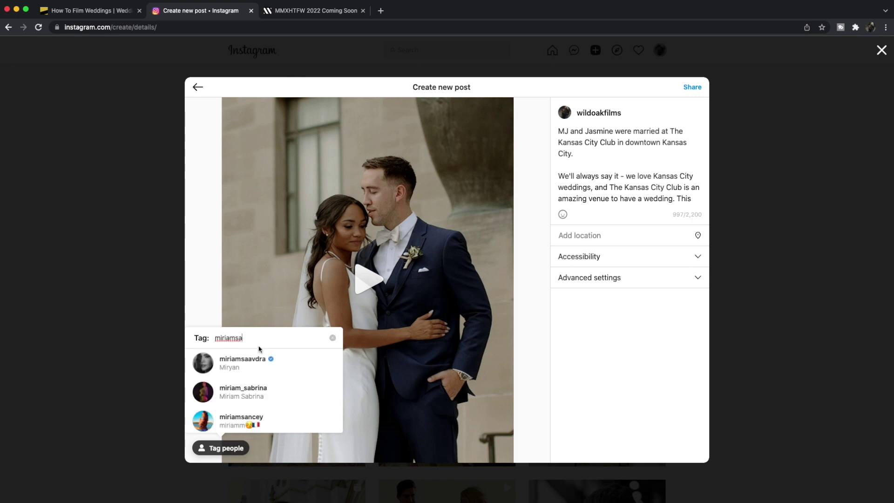
pyautogui.click(332, 338)
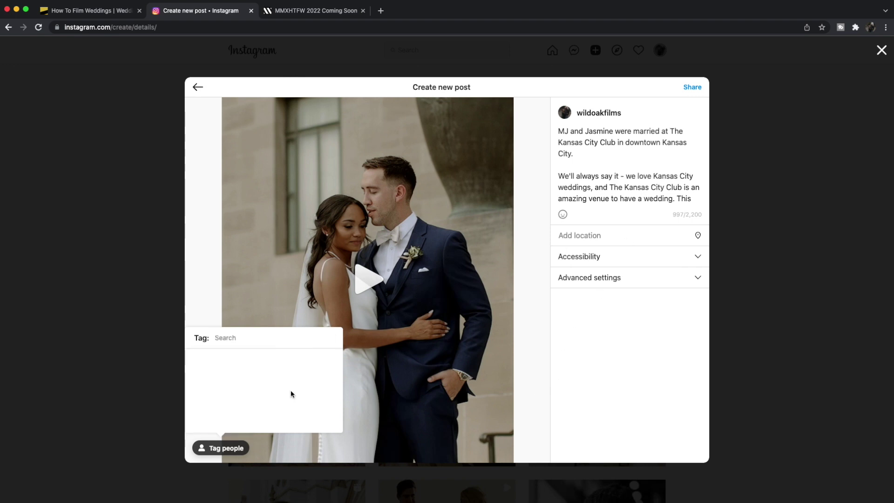
pyautogui.click(443, 400)
# Search 'Kansas City Club' in the location field and select it from the suggestions
pyautogui.scroll(-10, 625, 178)
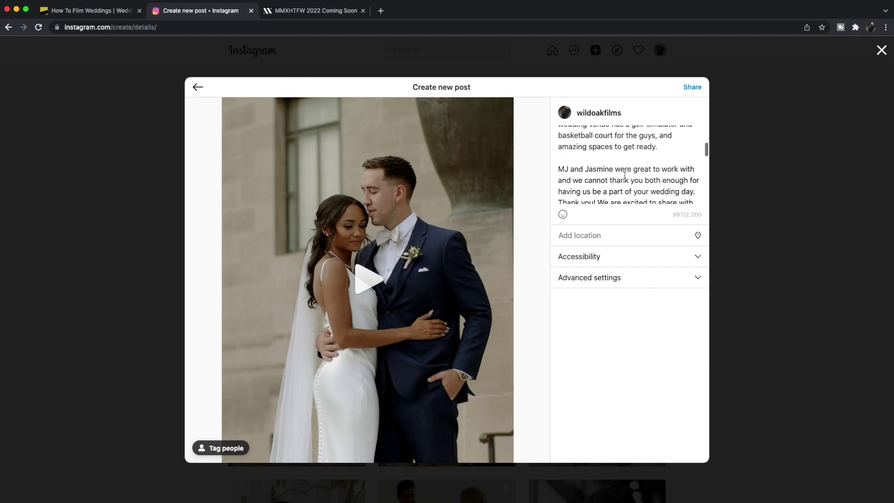
pyautogui.click(587, 235)
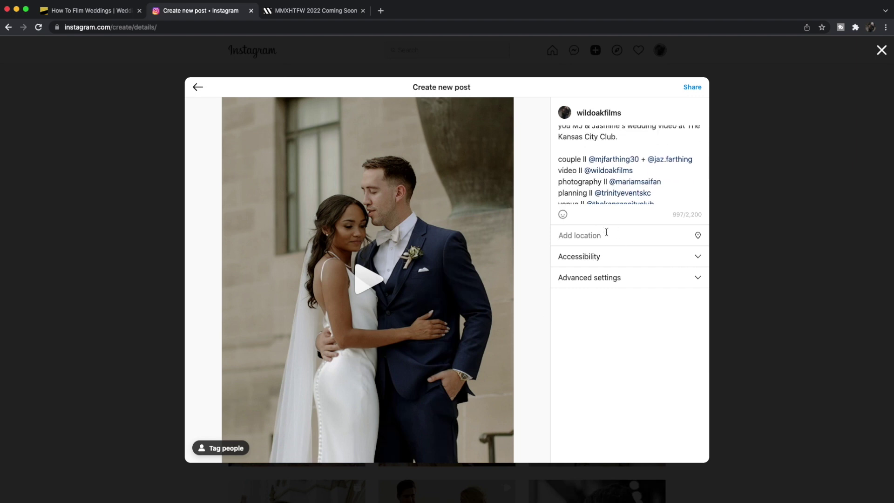
pyautogui.write('T')
pyautogui.press('BackSpace')
pyautogui.write('Kans')
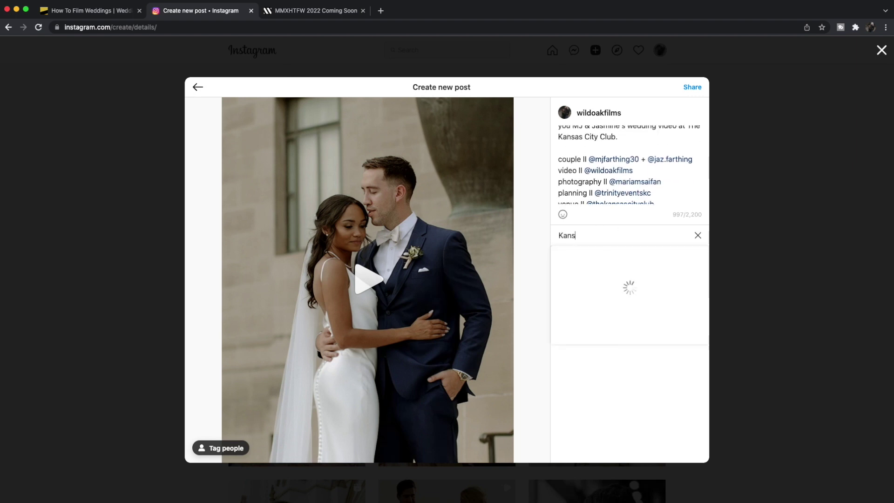
pyautogui.write('as City Club')
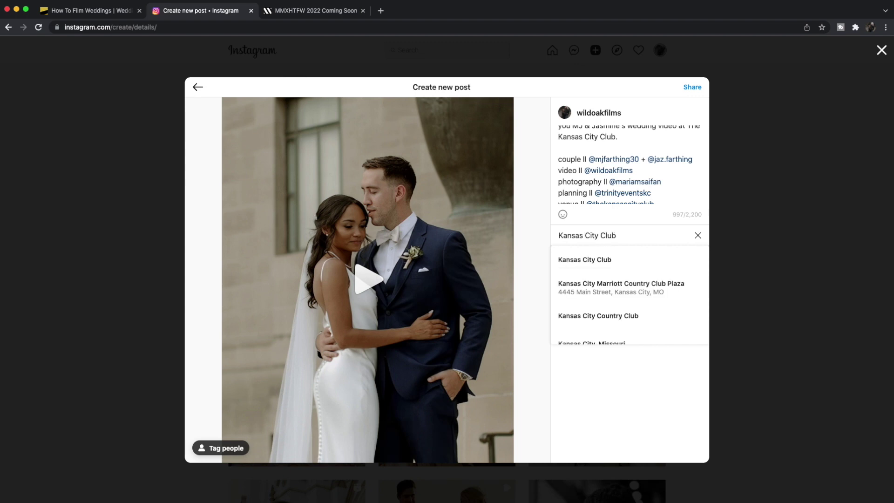
pyautogui.scroll(-1, 629, 268)
pyautogui.scroll(1, 583, 262)
pyautogui.scroll(-1, 618, 270)
pyautogui.scroll(-3, 600, 298)
pyautogui.scroll(3, 600, 298)
pyautogui.click(599, 259)
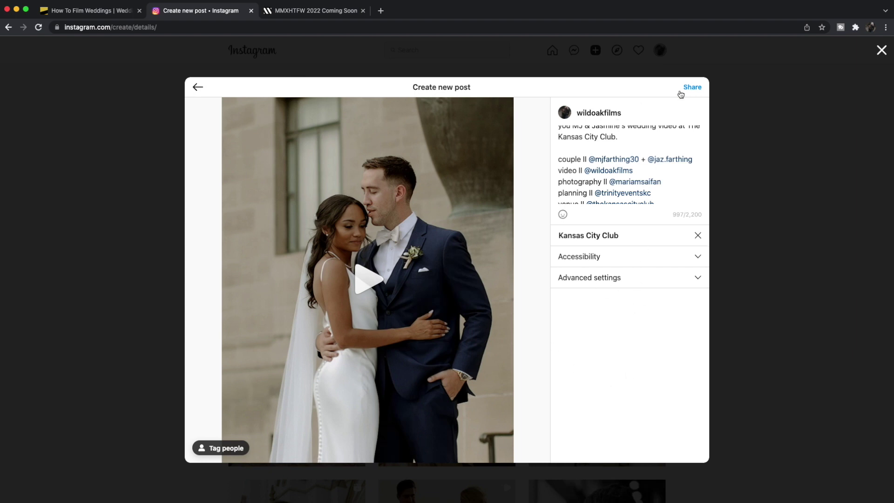
pyautogui.scroll(-6, 639, 186)
pyautogui.scroll(5, 639, 179)
pyautogui.scroll(3, 638, 179)
pyautogui.click(594, 280)
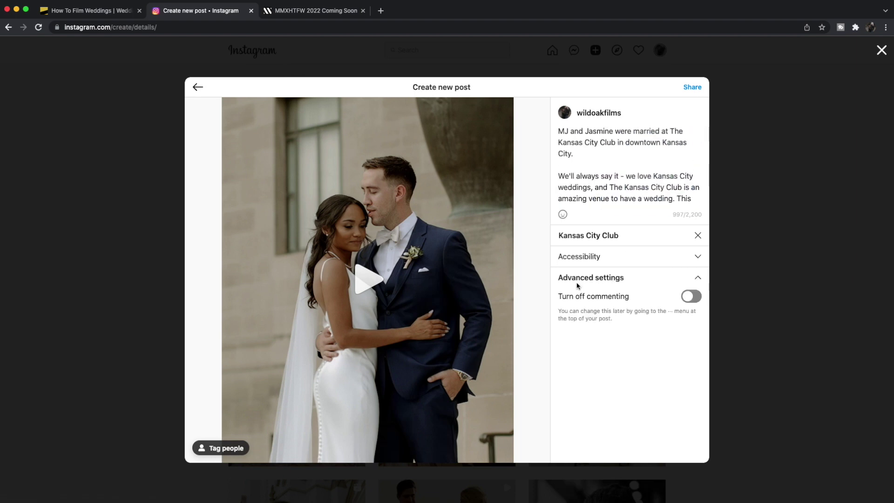
pyautogui.click(595, 280)
pyautogui.click(586, 258)
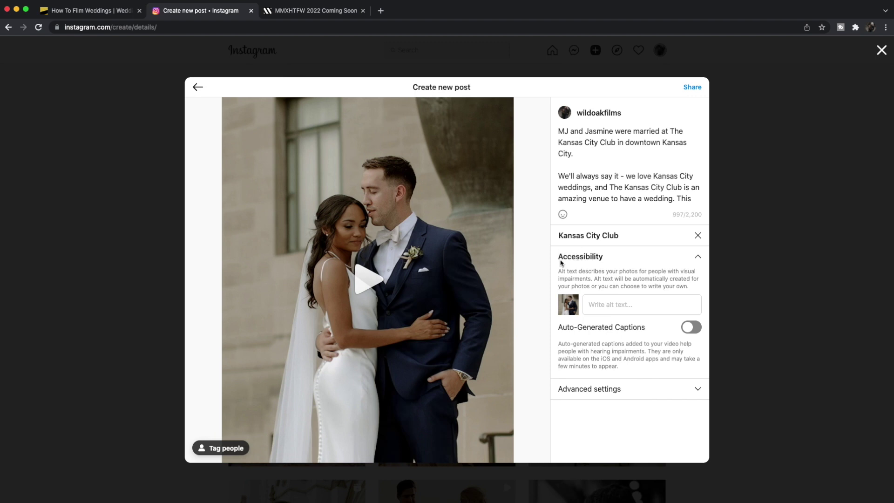
pyautogui.click(580, 259)
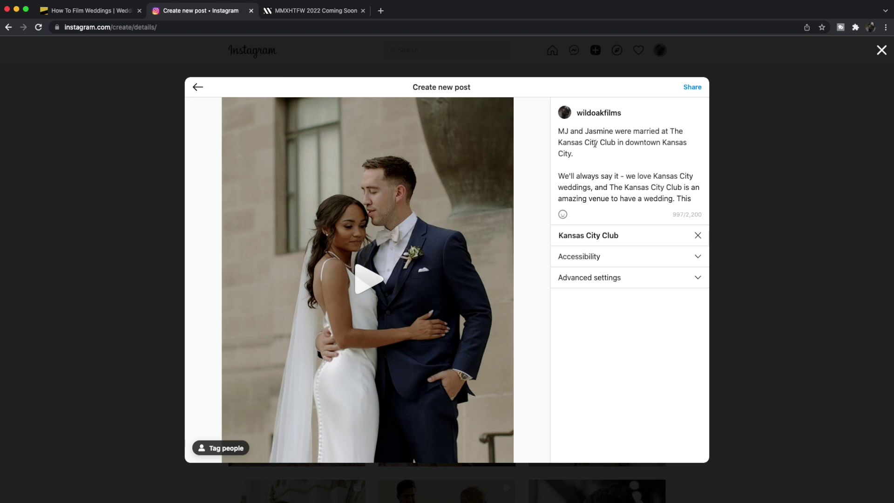
pyautogui.scroll(-10, 611, 154)
pyautogui.scroll(10, 635, 176)
pyautogui.scroll(-6, 635, 176)
pyautogui.scroll(2, 635, 176)
pyautogui.scroll(-5, 634, 176)
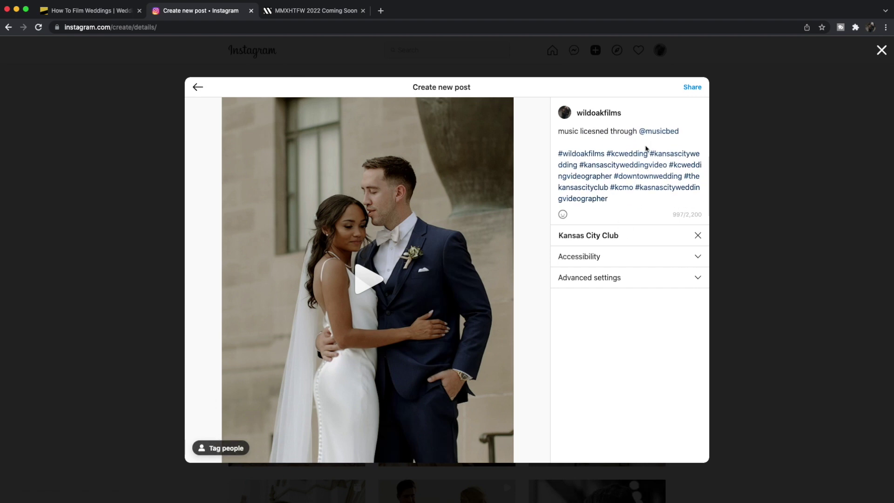
# Share the wedding video post from the Create new post dialog
pyautogui.click(693, 88)
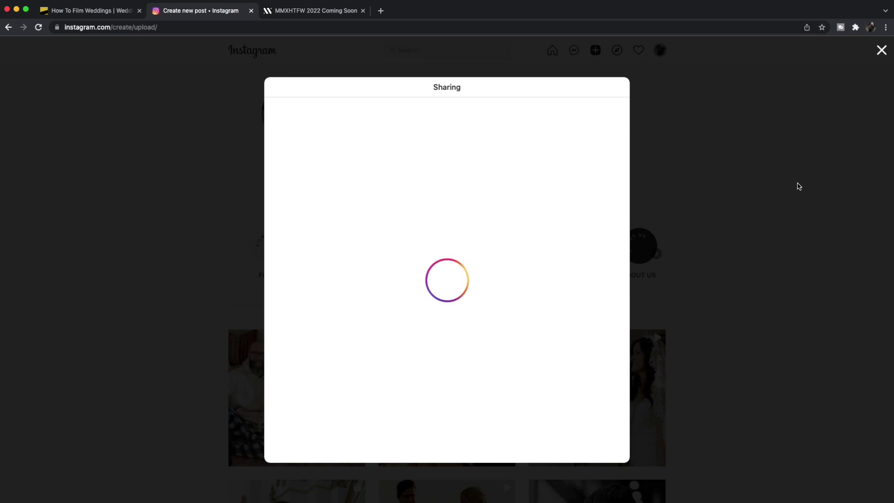
# Switch to the MMXHTFW 2022 Coming Soon waitlist browser tab
pyautogui.click(322, 14)
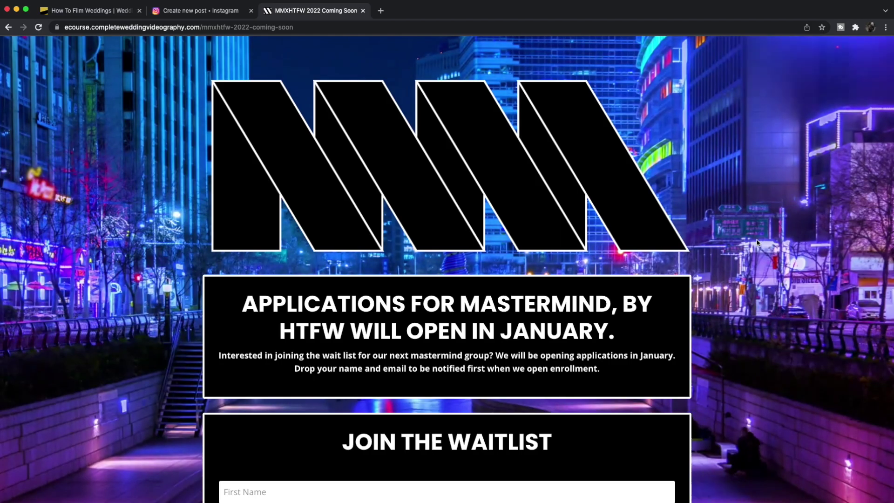